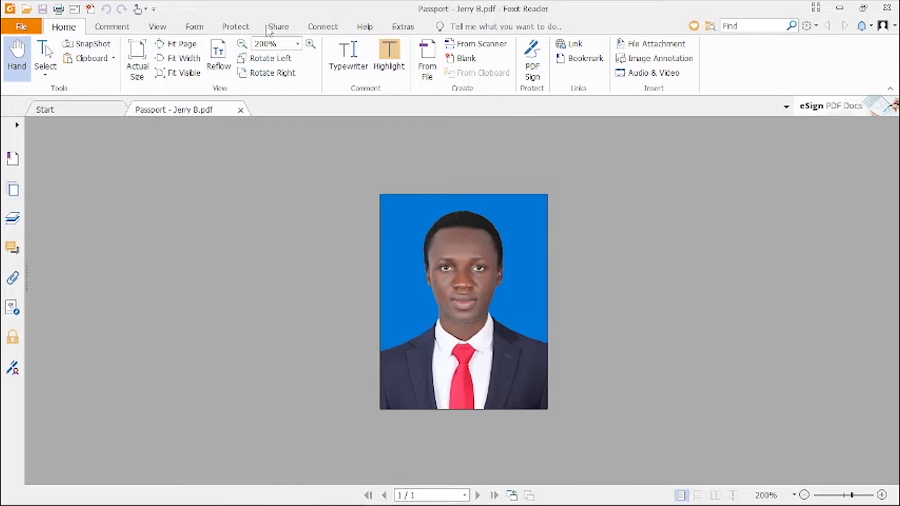
Step: Open the passport photo PDF from the desktop in Foxit Reader
click(838, 8)
double_click(43, 92)
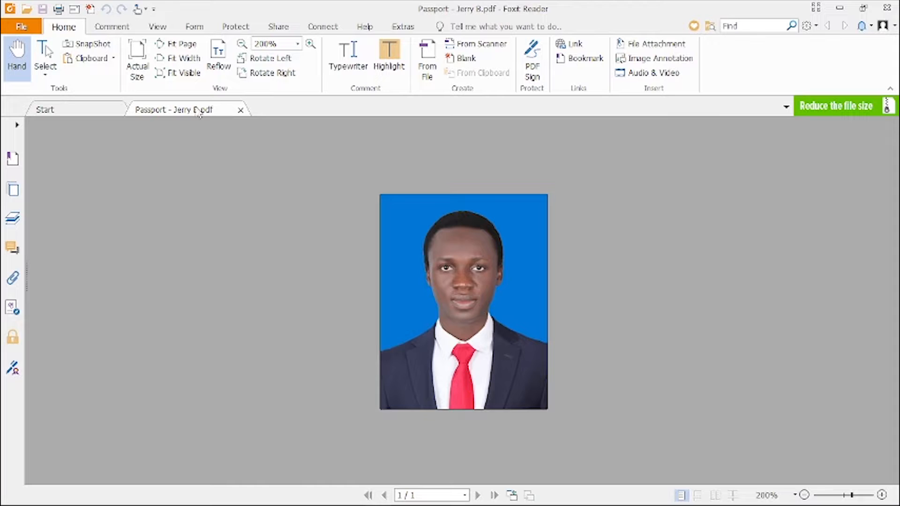
click(17, 125)
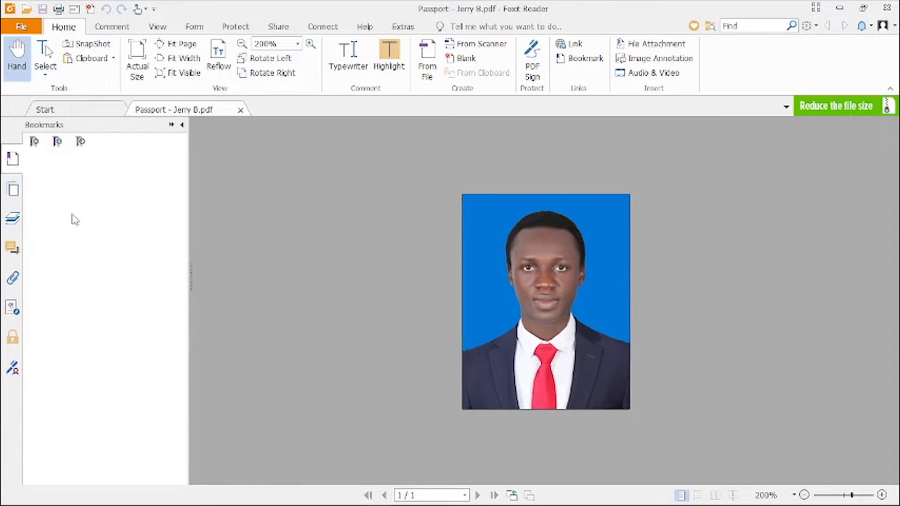
click(181, 124)
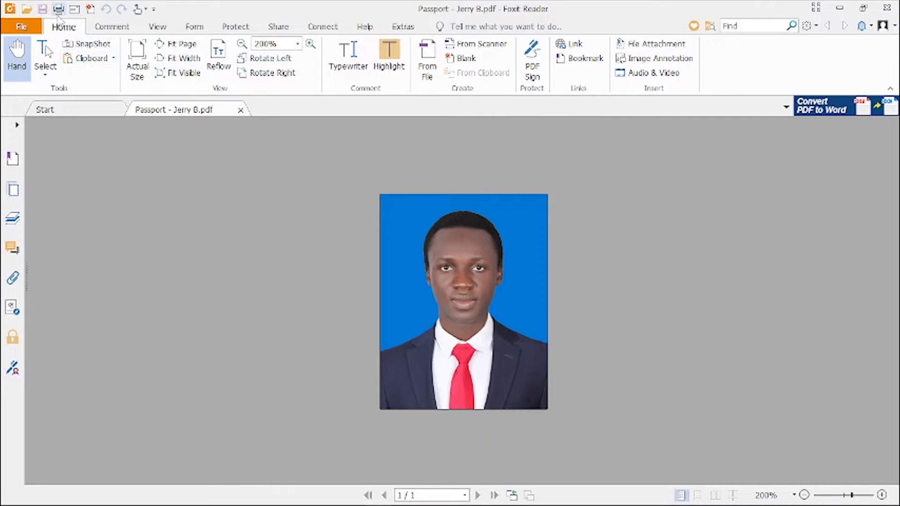
Step: Take a trial snapshot of the passport photo, copy it to the clipboard and clear the snapshot selection
click(96, 48)
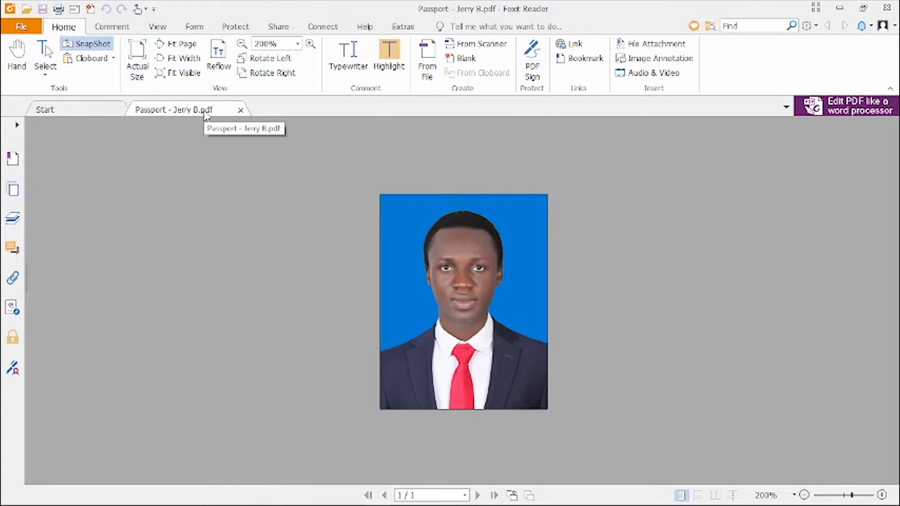
click(432, 216)
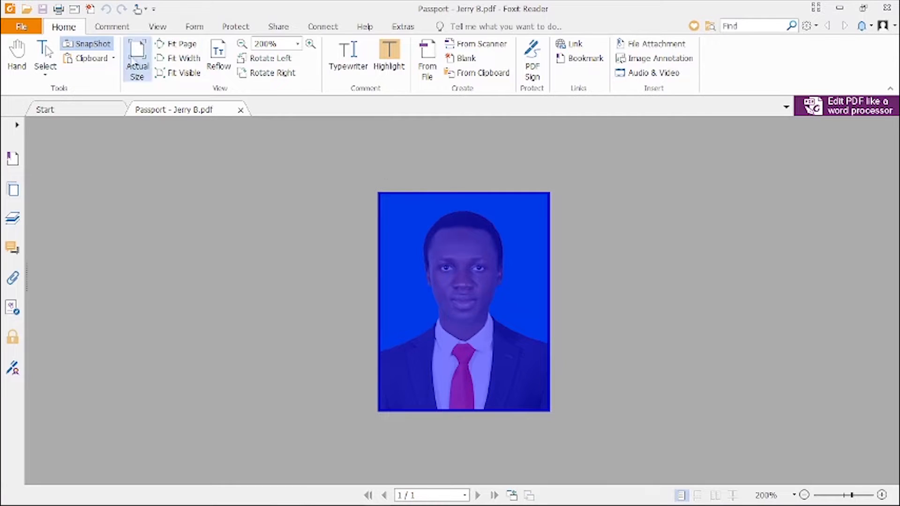
click(113, 58)
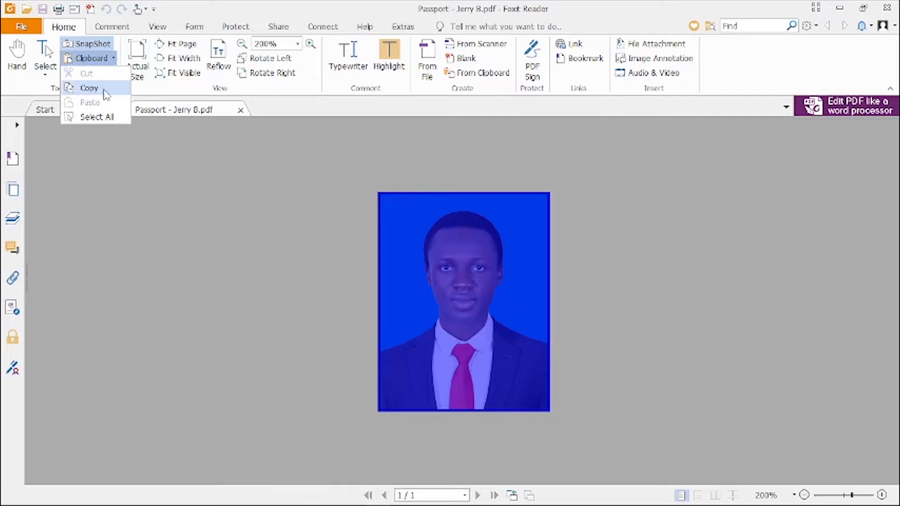
click(104, 89)
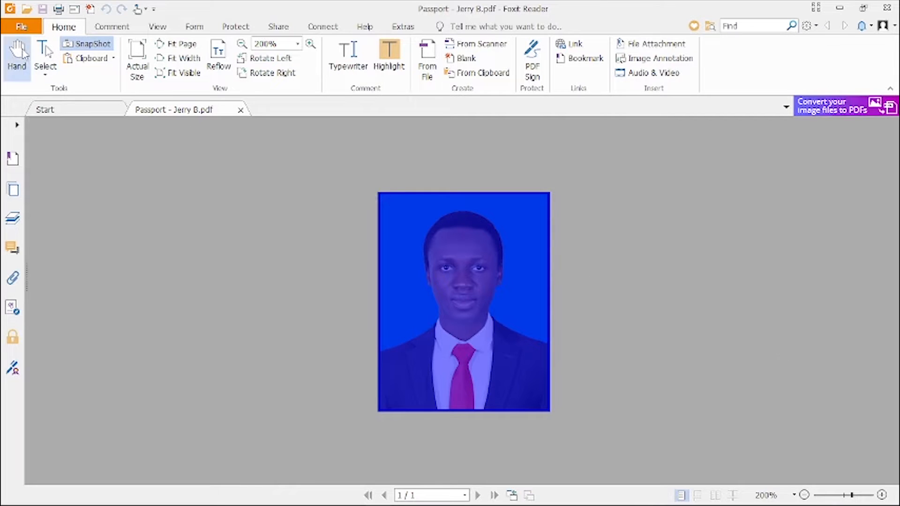
click(23, 54)
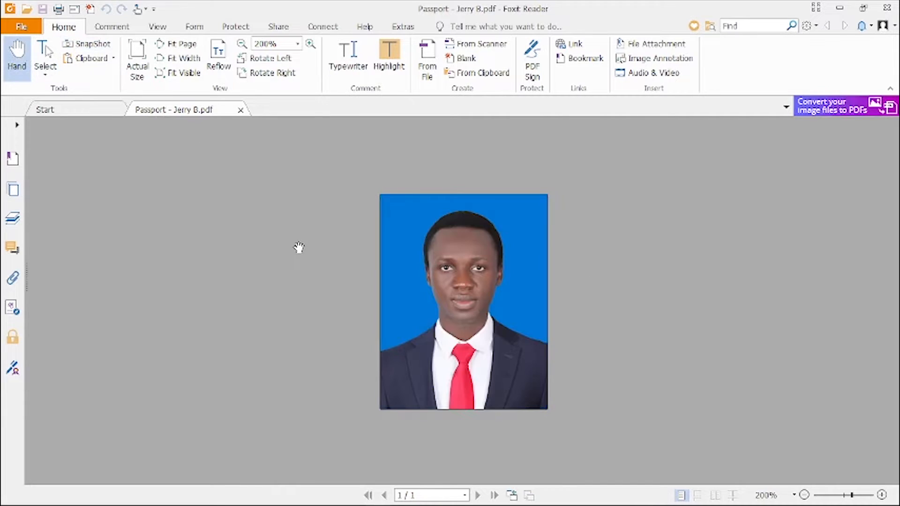
Step: Capture the passport photo from corner to corner as a snapshot and copy it to the clipboard at actual size
click(89, 44)
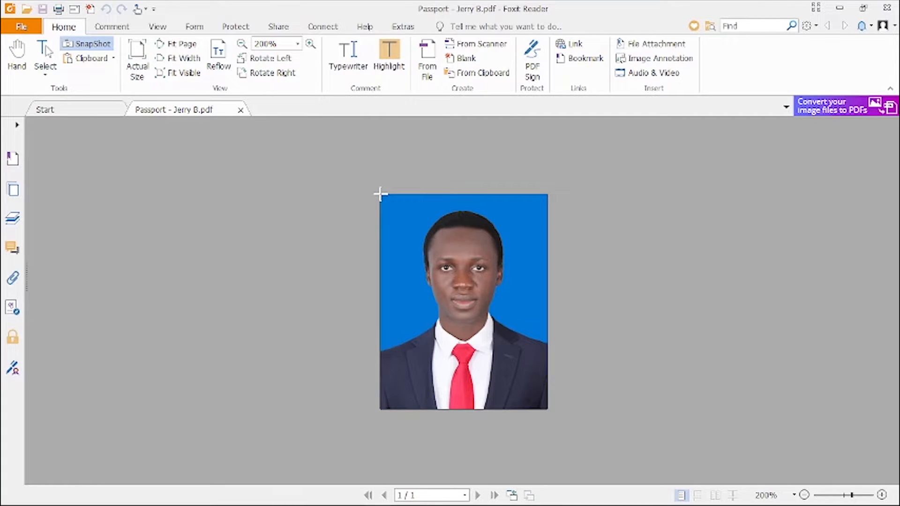
drag(381, 193, 548, 410)
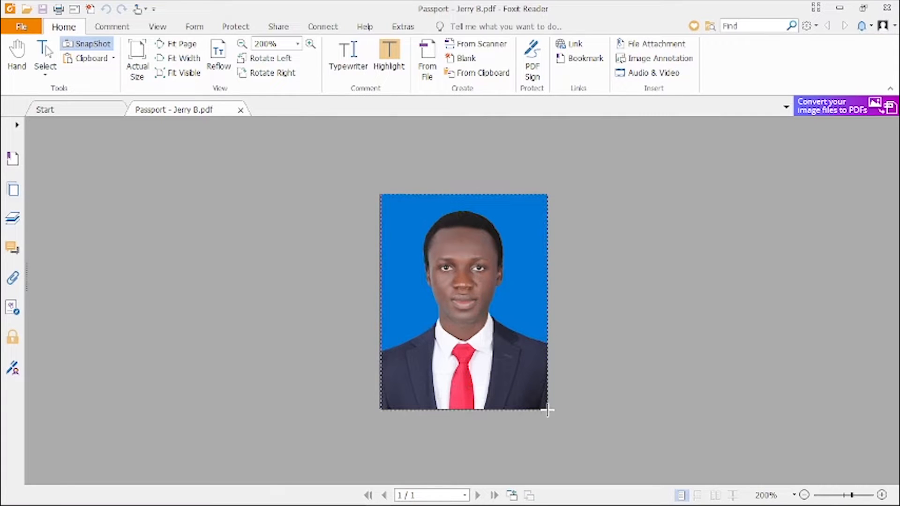
drag(547, 410, 547, 410)
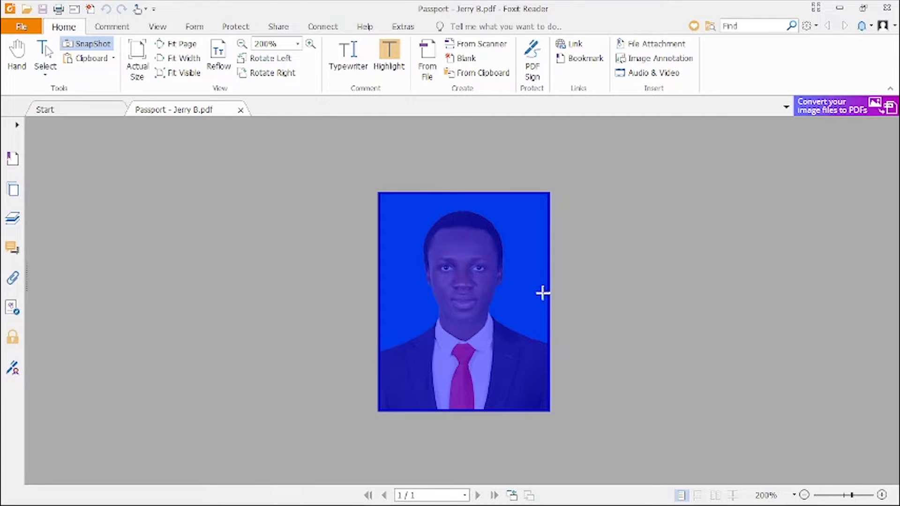
key(ctrl+1)
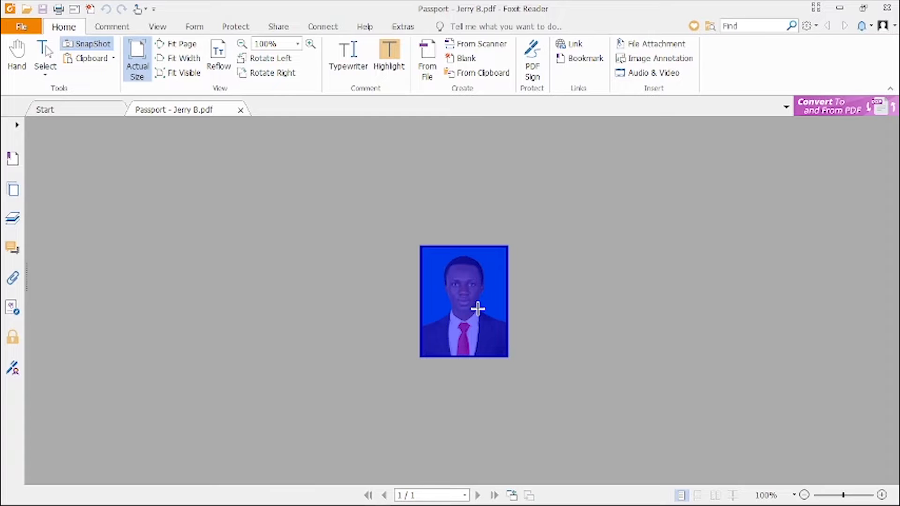
click(110, 59)
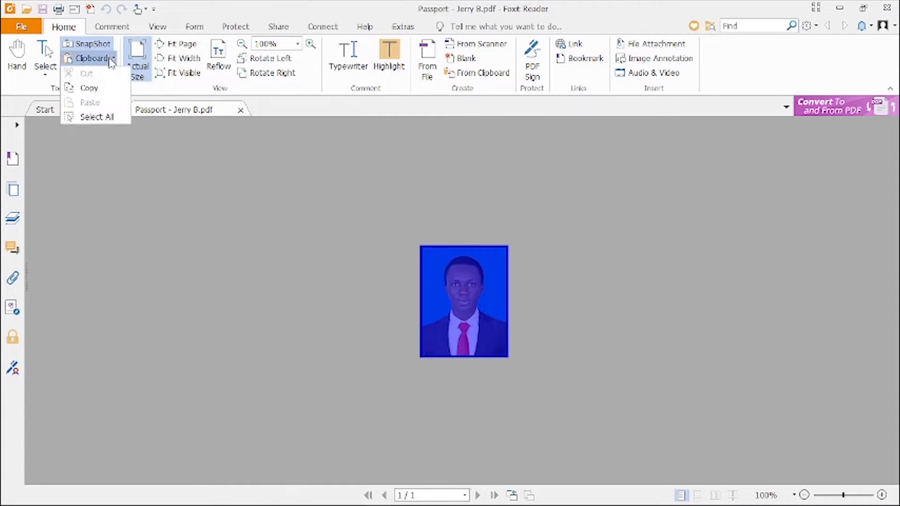
click(89, 88)
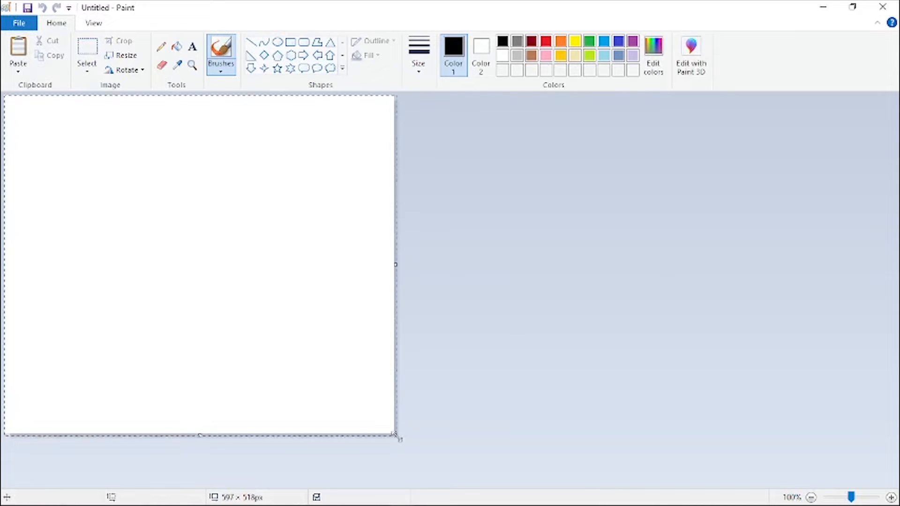
Step: In Paint, shrink the blank canvas to 544 × 411 px and test the copied photo by pasting it onto the canvas
drag(395, 435, 364, 364)
key(ctrl+v)
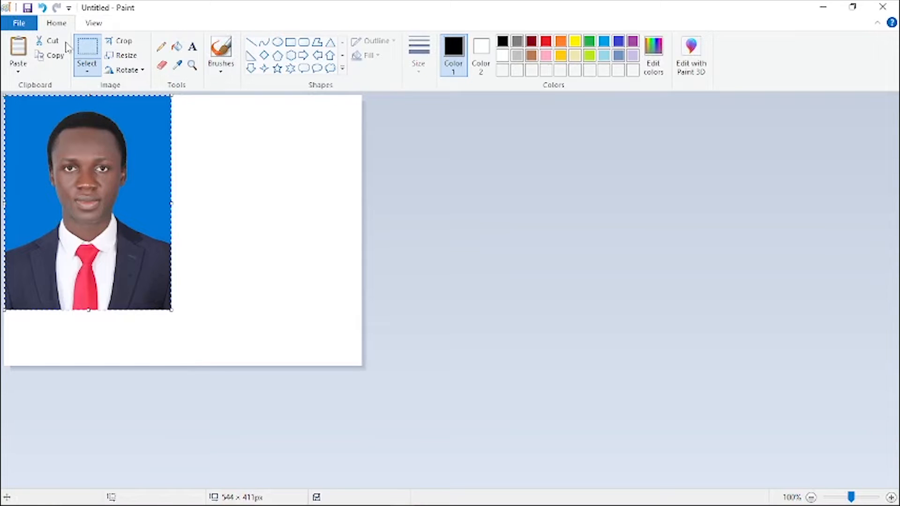
click(42, 8)
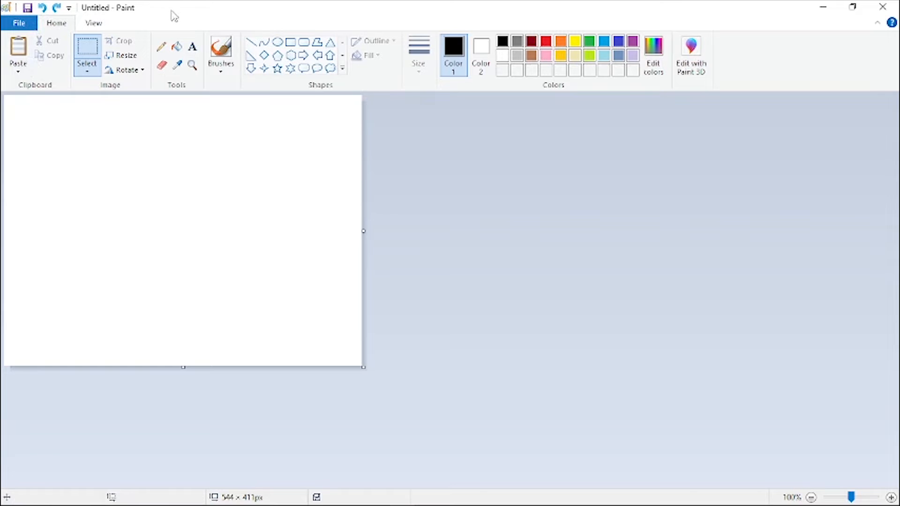
click(19, 50)
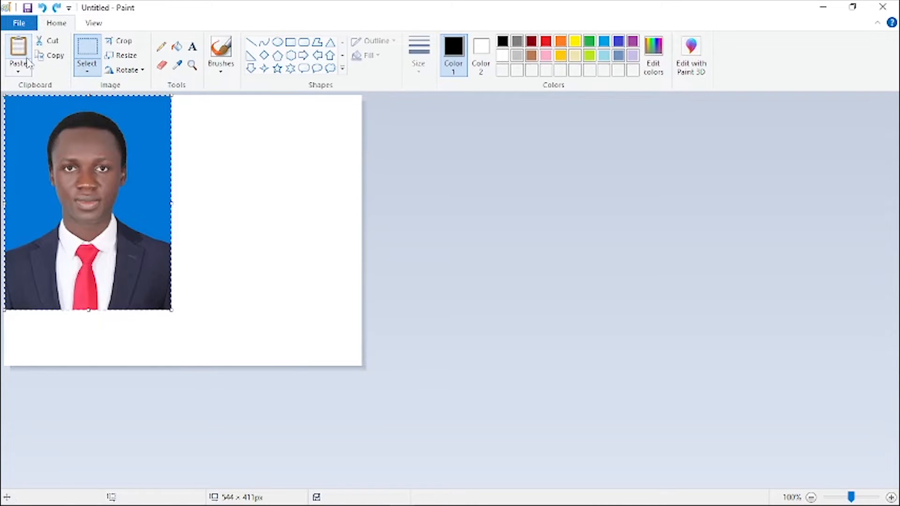
Step: Dismiss Paint's save prompt and switch back to the passport photo PDF in Foxit Reader
click(886, 6)
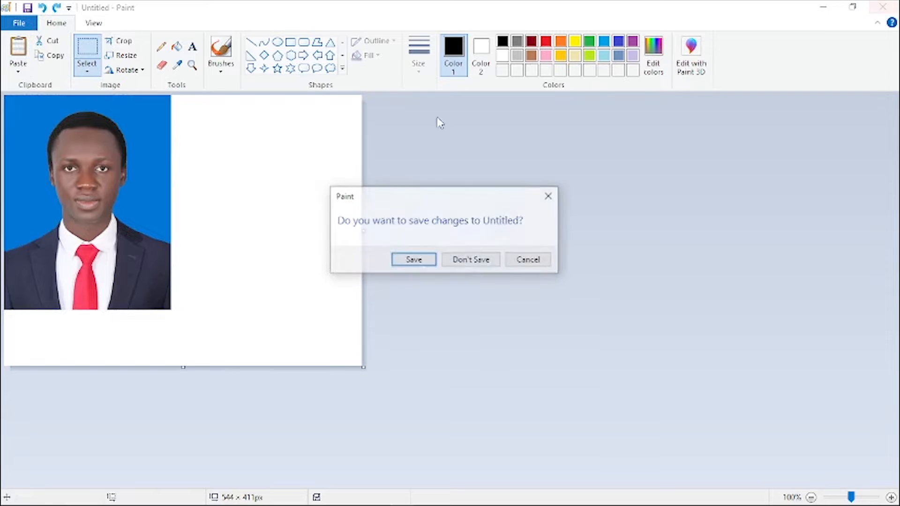
click(550, 196)
click(853, 6)
drag(510, 33, 501, 96)
click(754, 84)
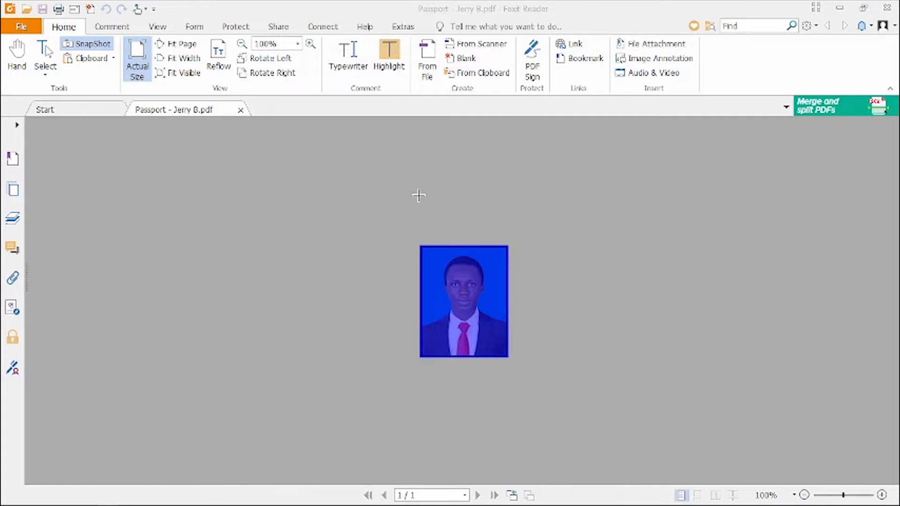
click(115, 58)
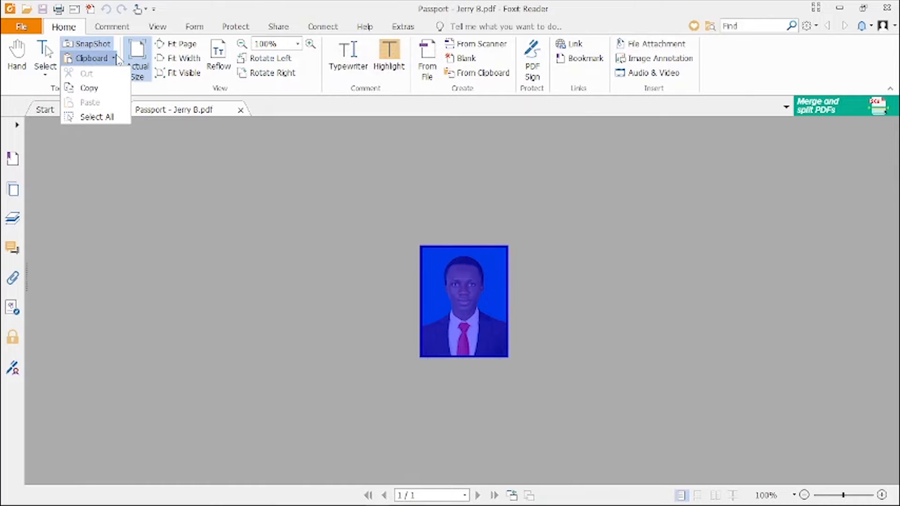
click(264, 5)
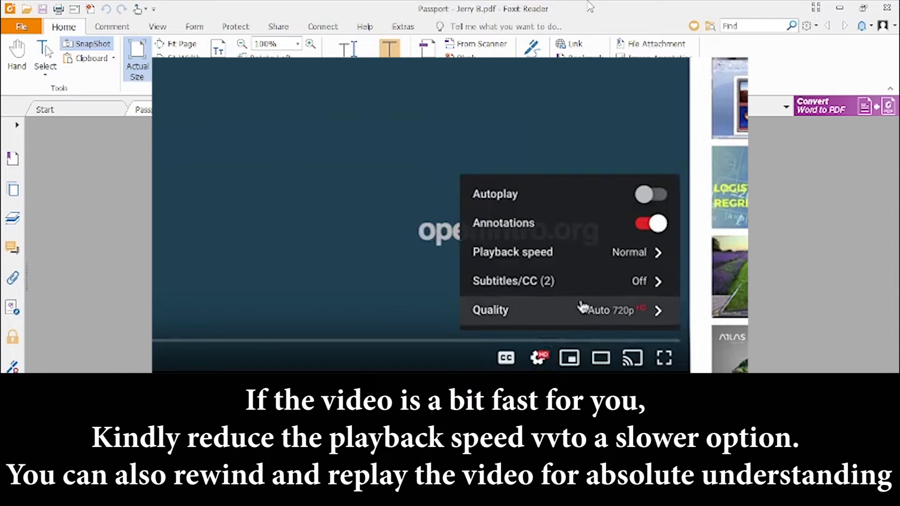
click(593, 266)
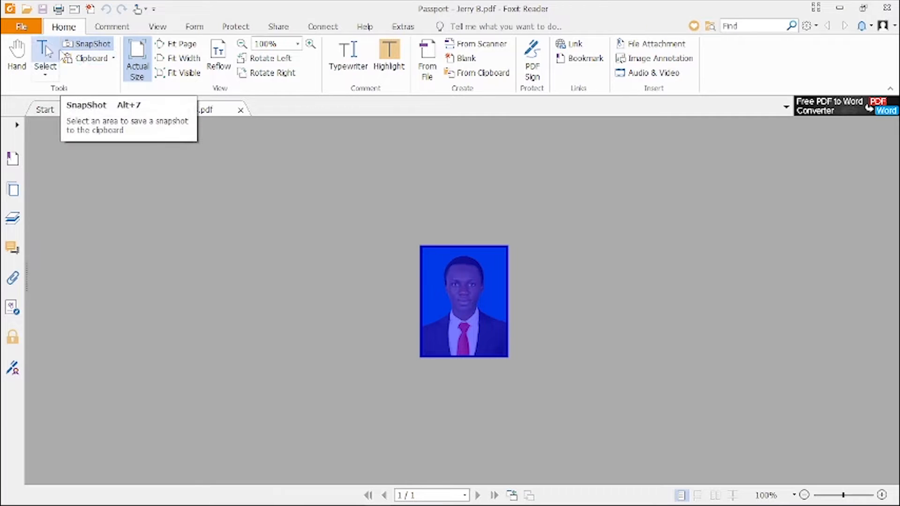
Step: Create a new PDF document from a blank page
click(21, 28)
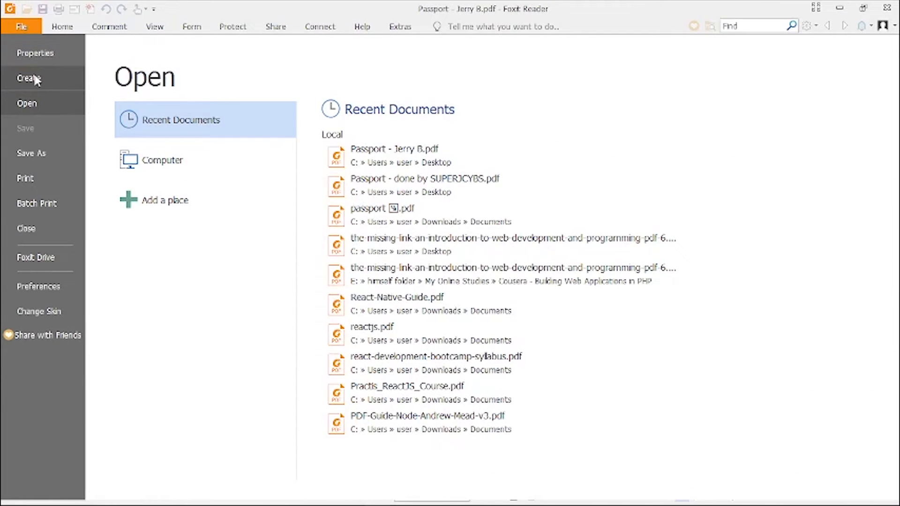
click(35, 76)
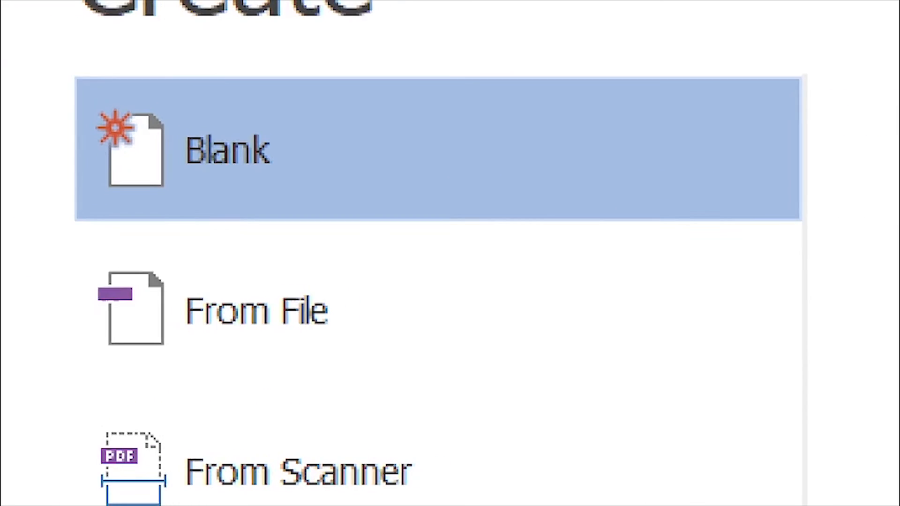
mouse_move(300, 83)
mouse_down()
mouse_move(44, 197)
mouse_move(330, 136)
mouse_move(199, 104)
mouse_up()
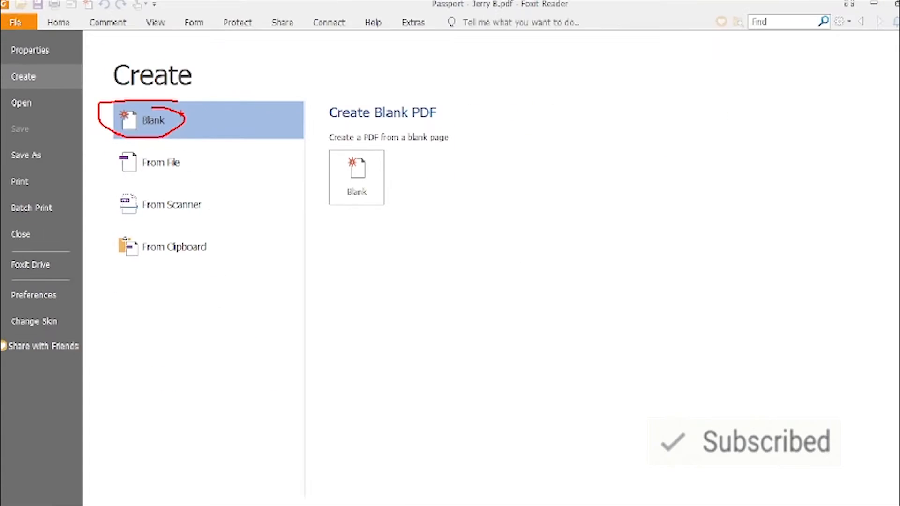
click(347, 173)
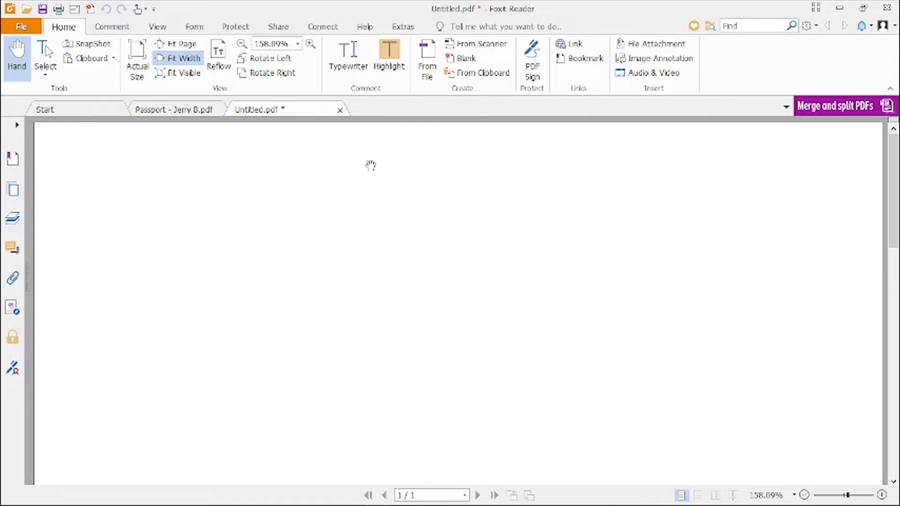
Step: Rotate the blank page 90 degrees clockwise into landscape orientation
scroll(469, 231, down, 5)
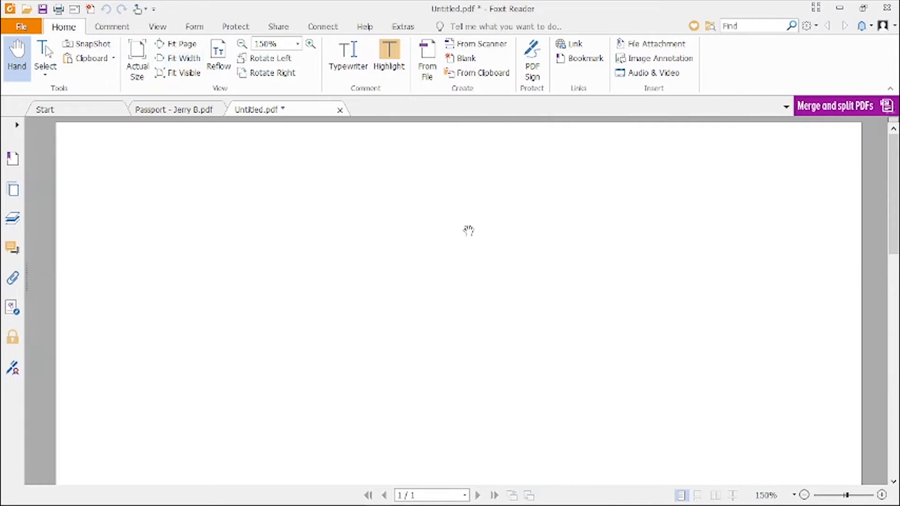
scroll(468, 231, down, 1)
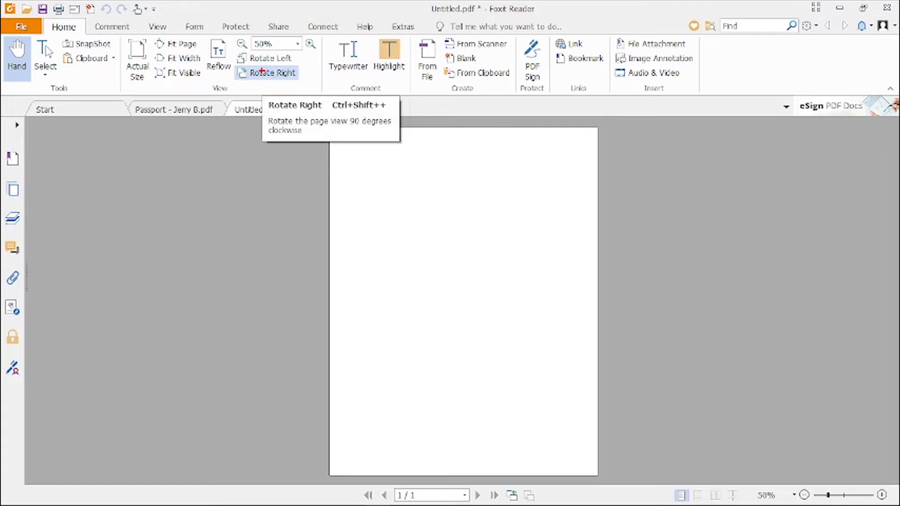
mouse_move(279, 65)
mouse_down()
mouse_move(236, 68)
mouse_move(260, 81)
mouse_move(297, 73)
mouse_up()
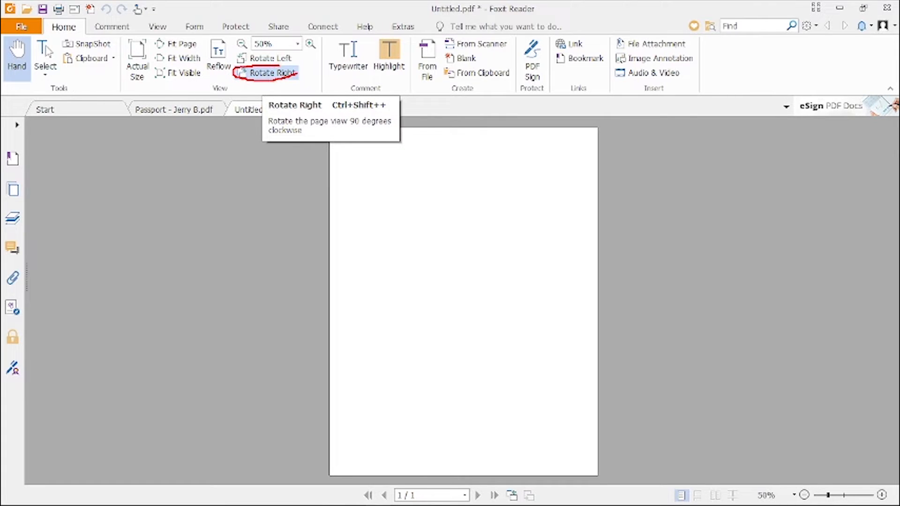
key(Escape)
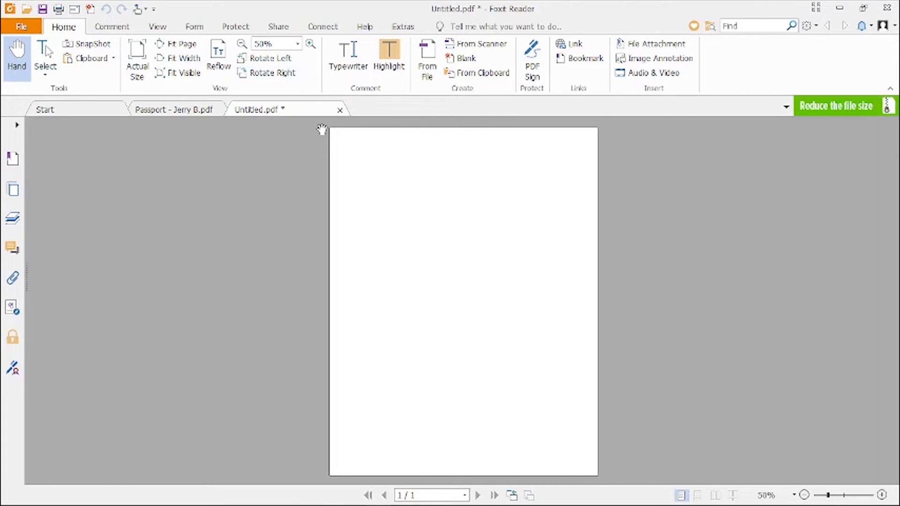
click(280, 74)
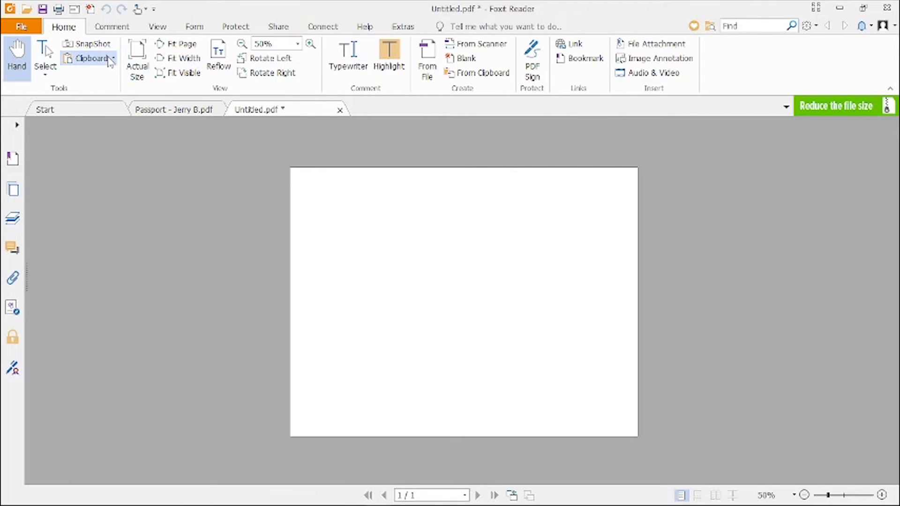
Step: Paste the copied passport photo into the upper-left corner of the blank page and shrink it slightly
click(93, 58)
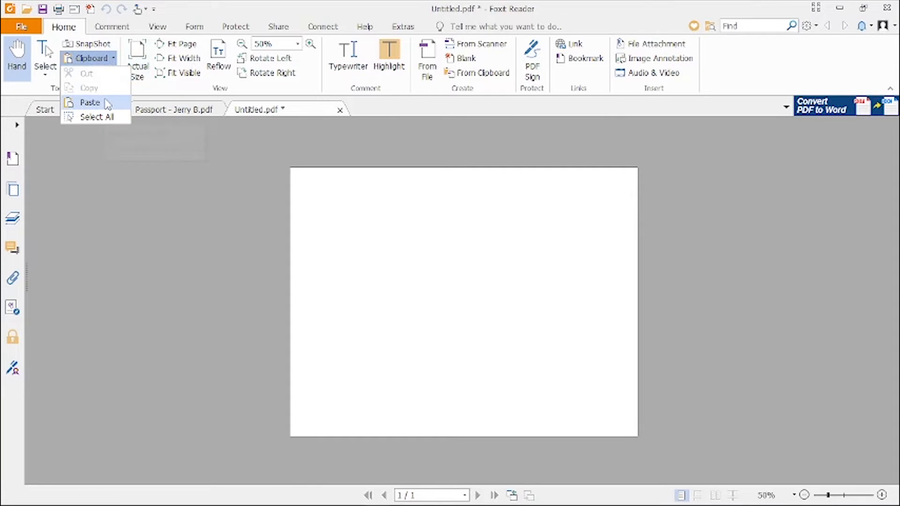
click(90, 102)
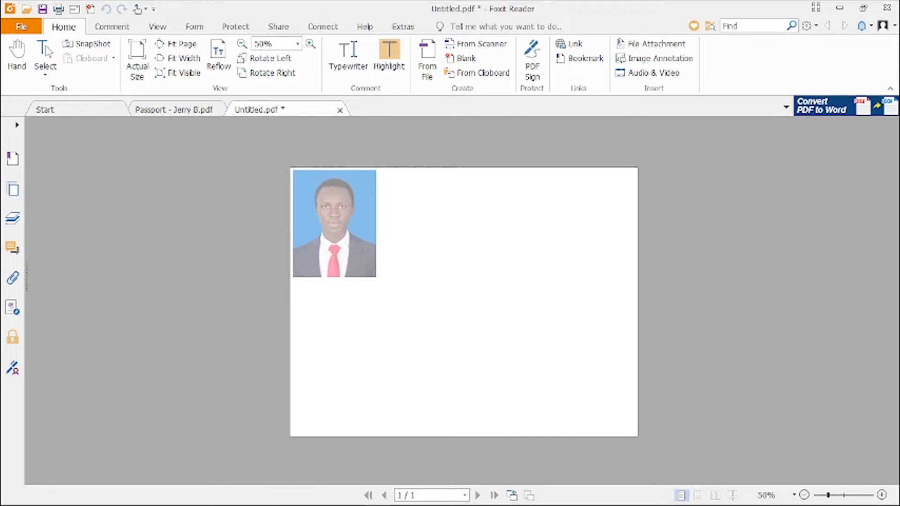
click(338, 230)
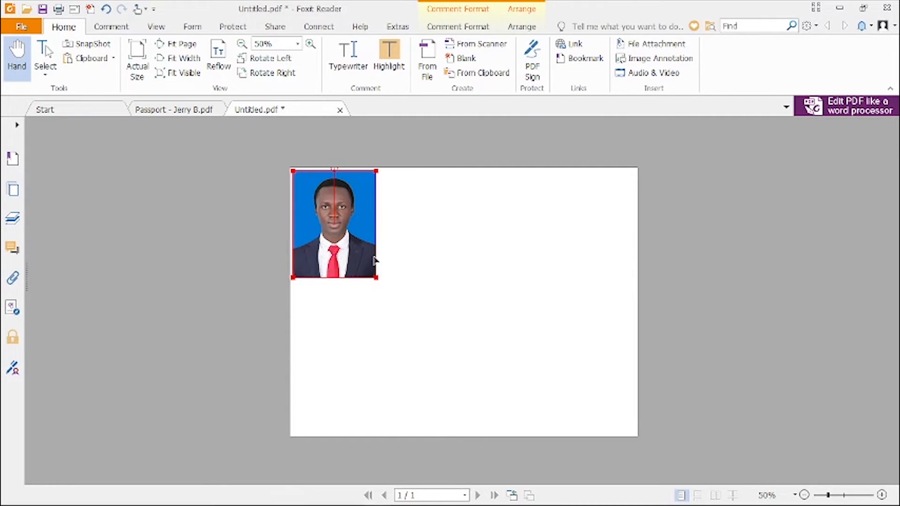
key(ctrl+z)
drag(373, 276, 372, 272)
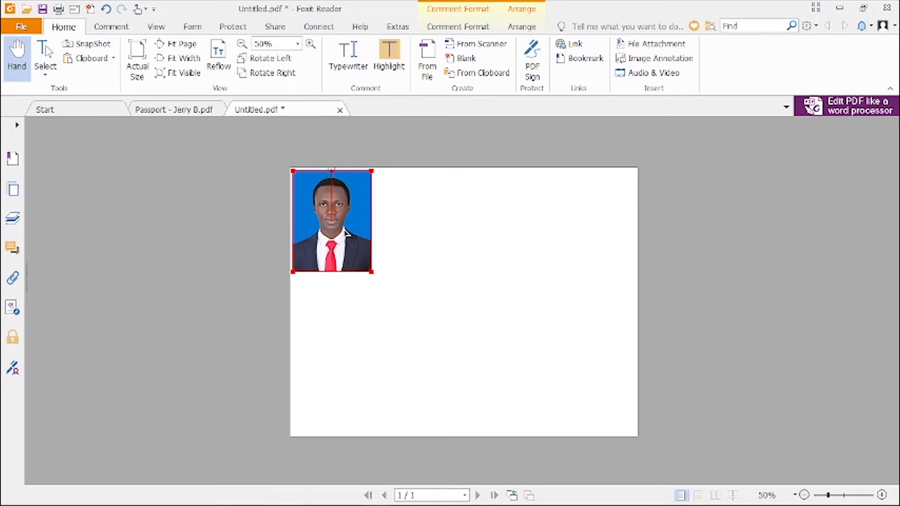
Step: Place two copies of the photo beside the first along the page's upper edge and nudge the third slightly left
drag(343, 235, 516, 240)
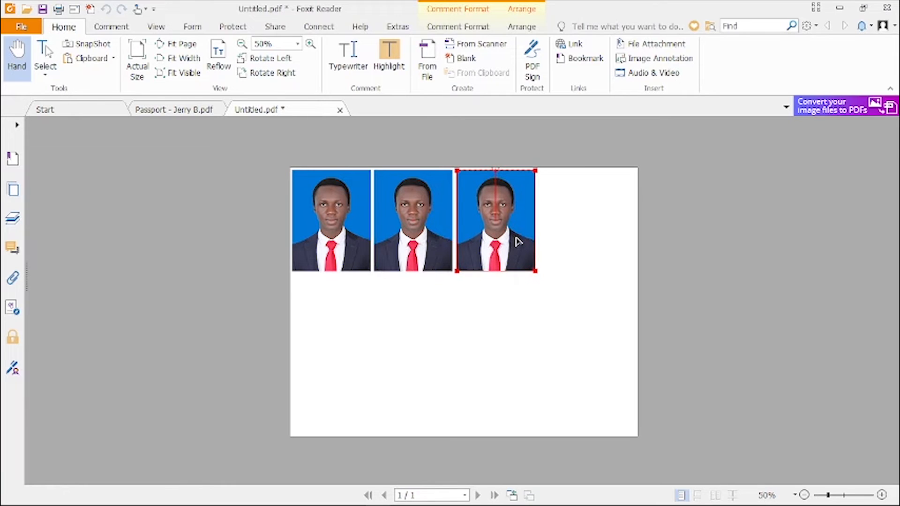
key(Left)
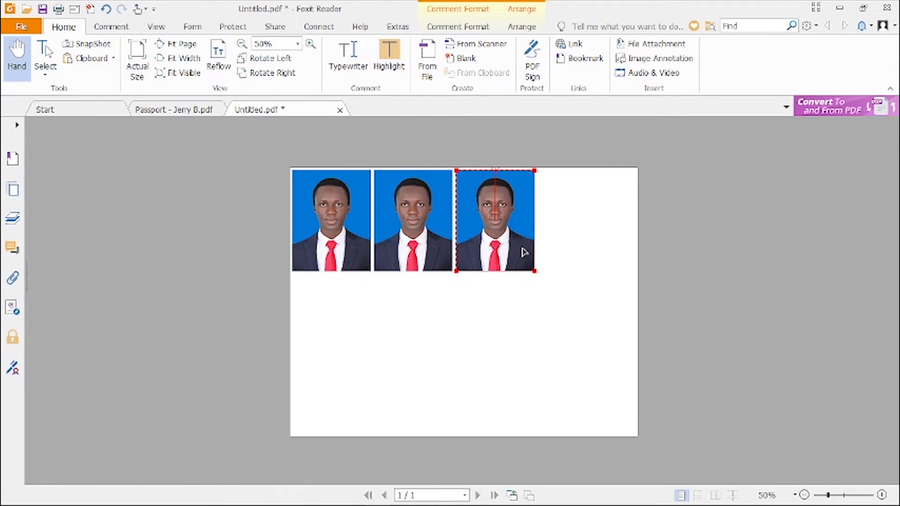